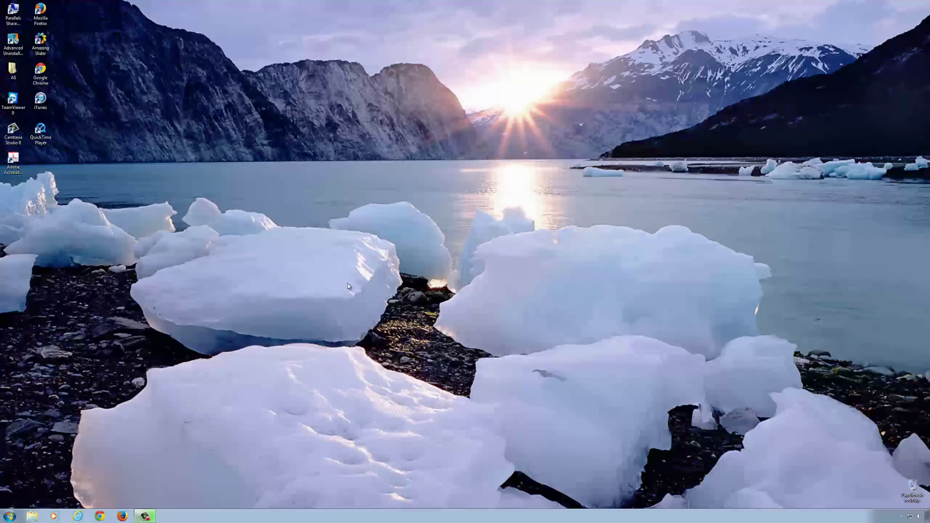
# Launch Chrome, open Configuración and expand the advanced options down to Privacidad
pyautogui.click(99, 516)
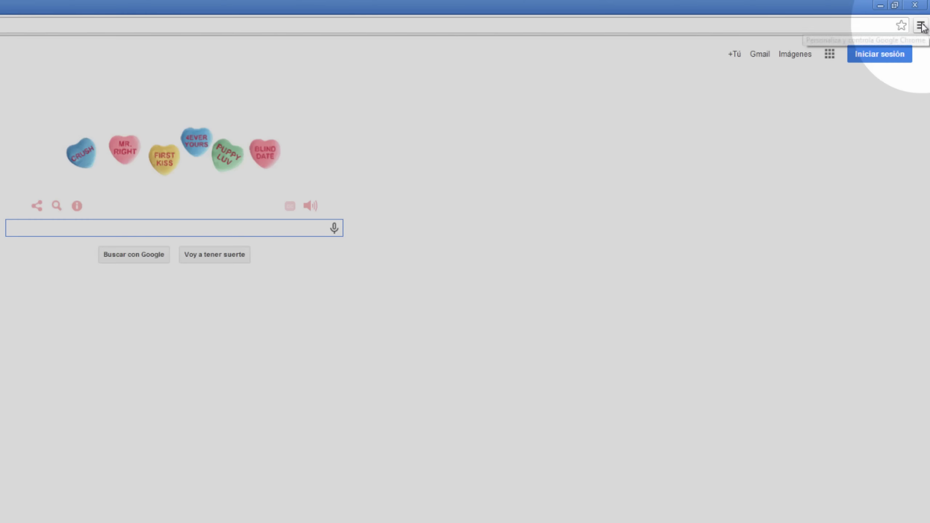
pyautogui.click(924, 16)
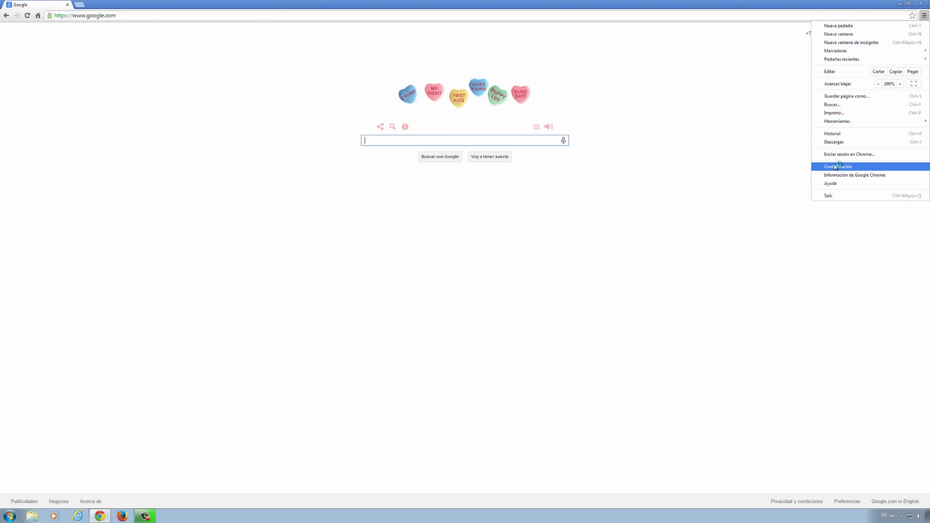
pyautogui.click(835, 167)
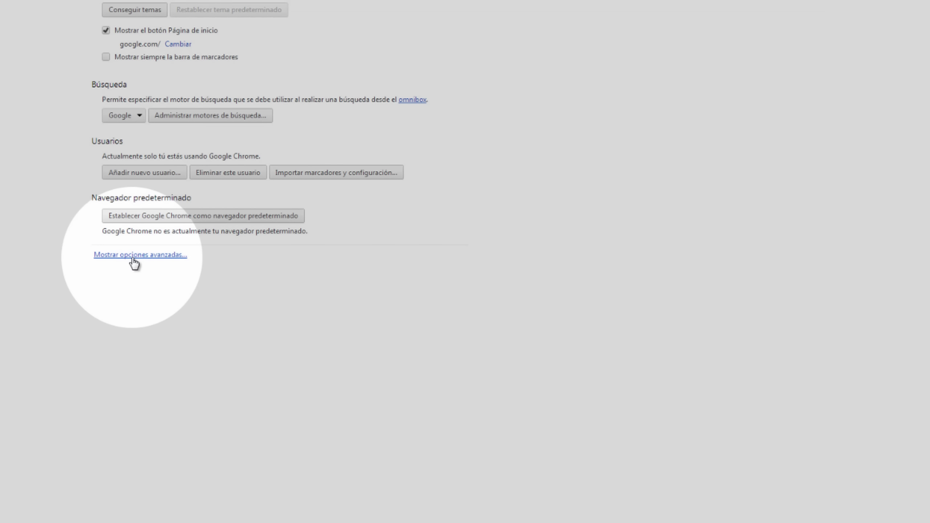
pyautogui.click(133, 259)
pyautogui.scroll(-2, 530, 279)
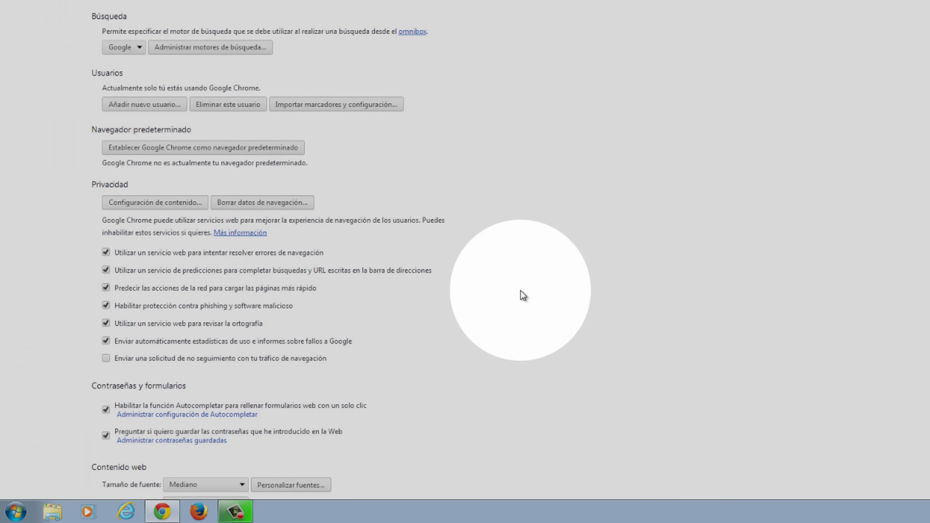
pyautogui.scroll(-1, 522, 295)
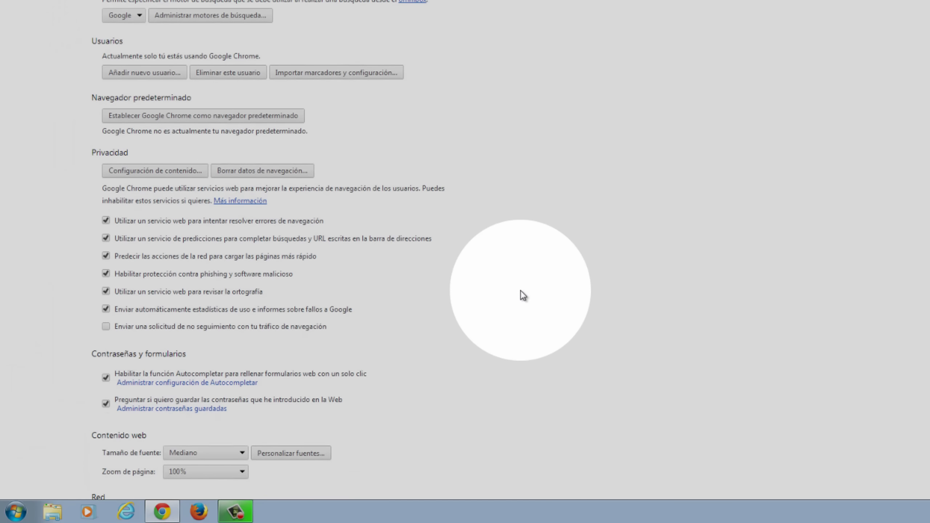
# In Configuración de contenido, set Pop-ups to 'No permitir que ningún sitio muestre pop-ups' and confirm with Ok
pyautogui.click(150, 174)
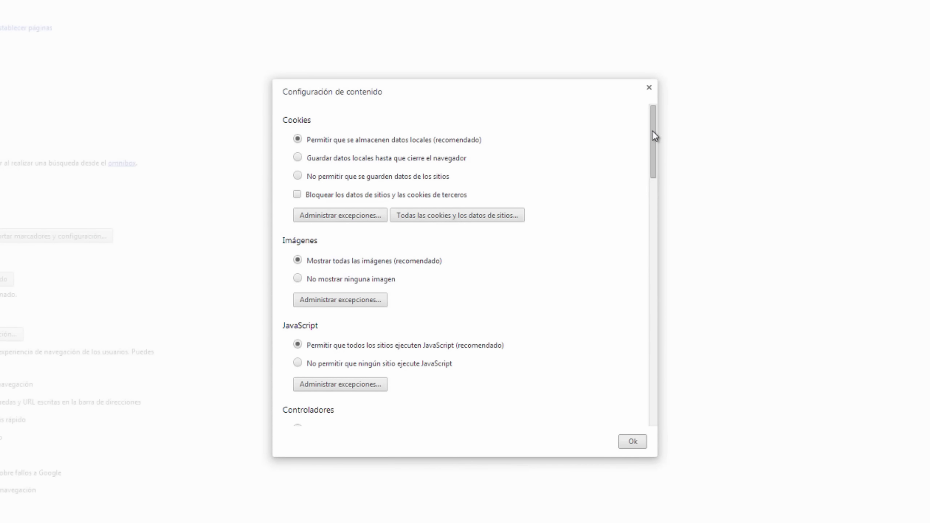
pyautogui.moveTo(653, 133); pyautogui.dragTo(653, 231)
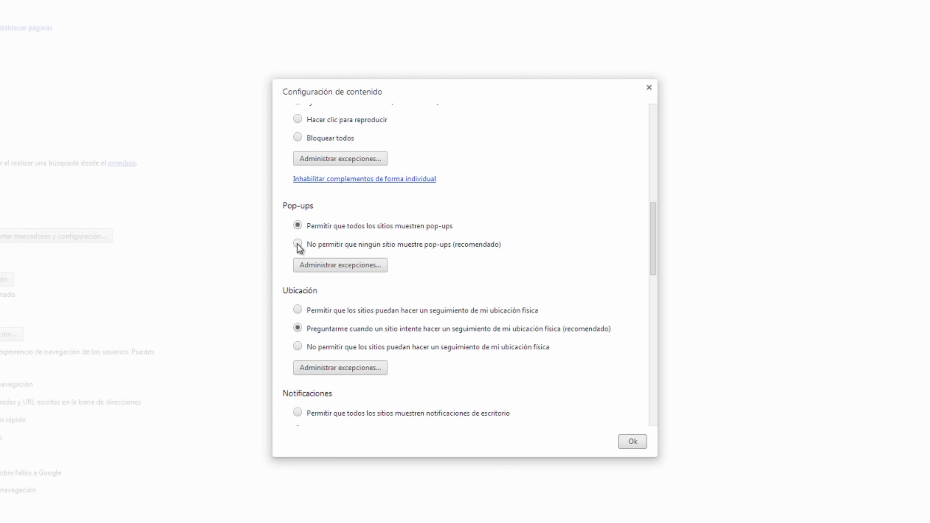
pyautogui.click(297, 244)
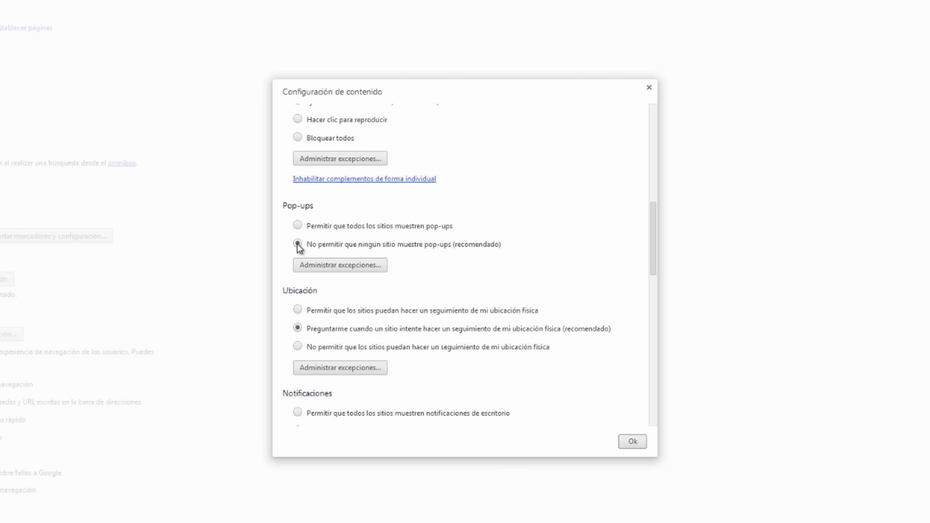
pyautogui.click(633, 442)
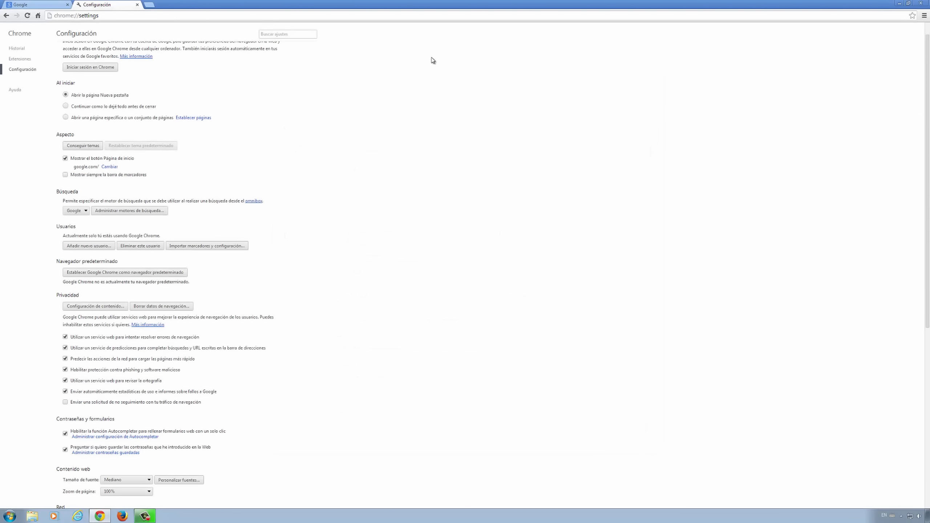
# Close the Configuración tab and load widestreaming.com from the address bar
pyautogui.click(137, 4)
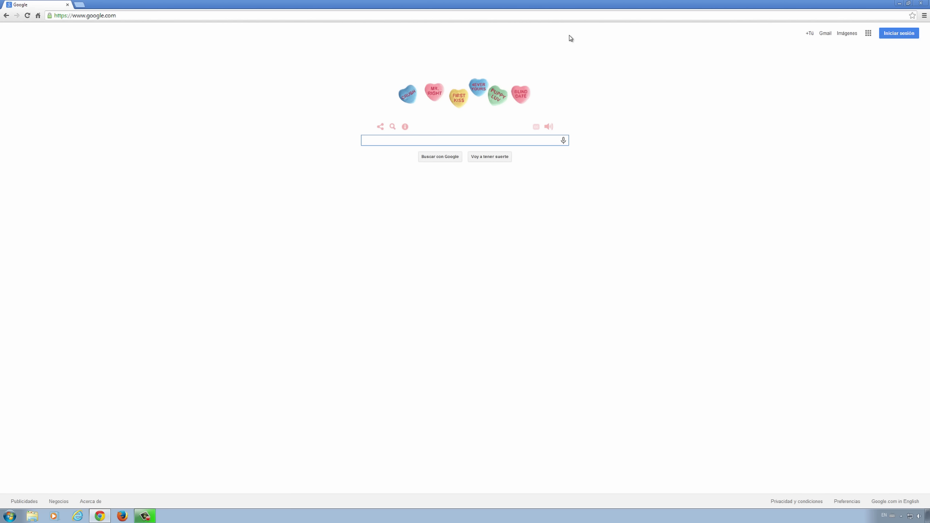
pyautogui.click(242, 16)
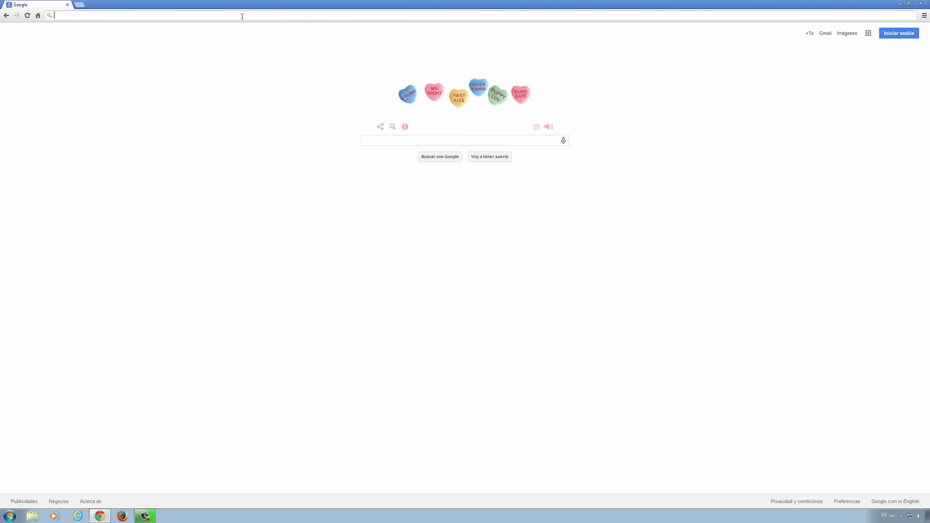
pyautogui.write('wides')
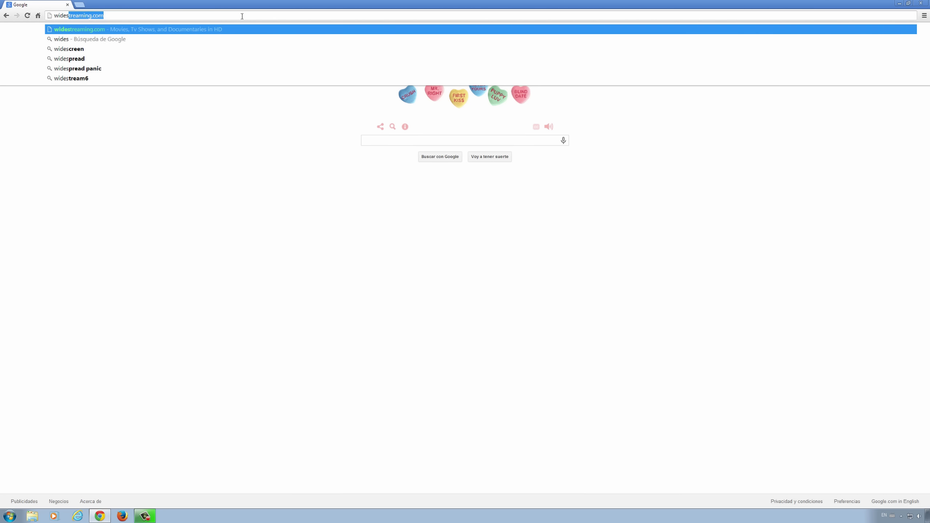
pyautogui.press('Return')
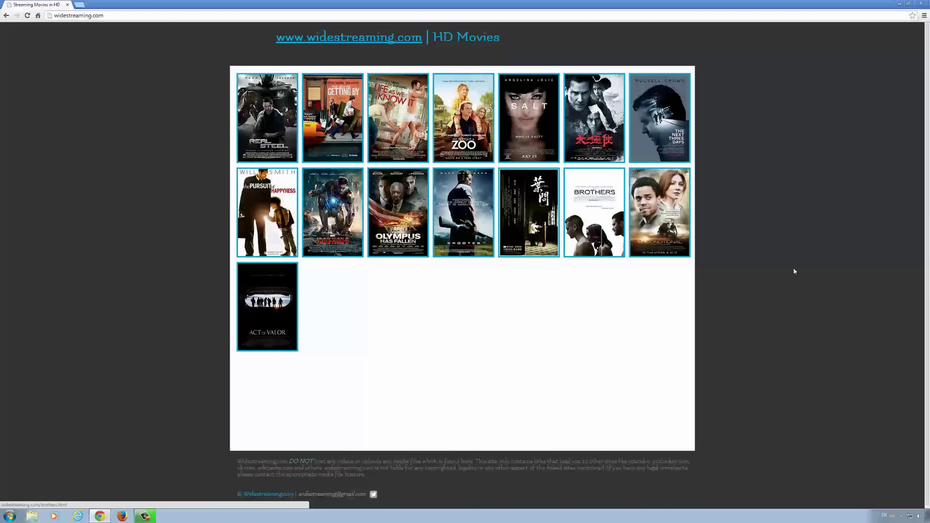
pyautogui.click(666, 216)
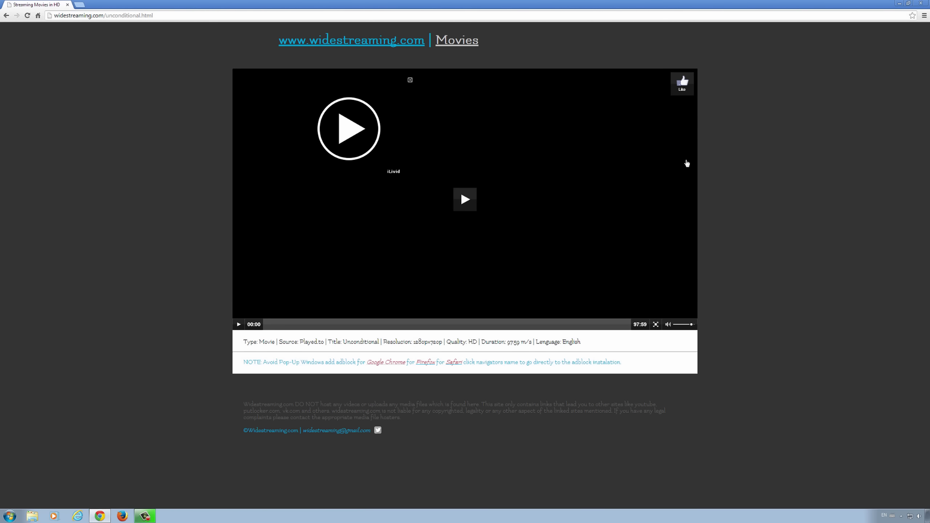
pyautogui.click(410, 168)
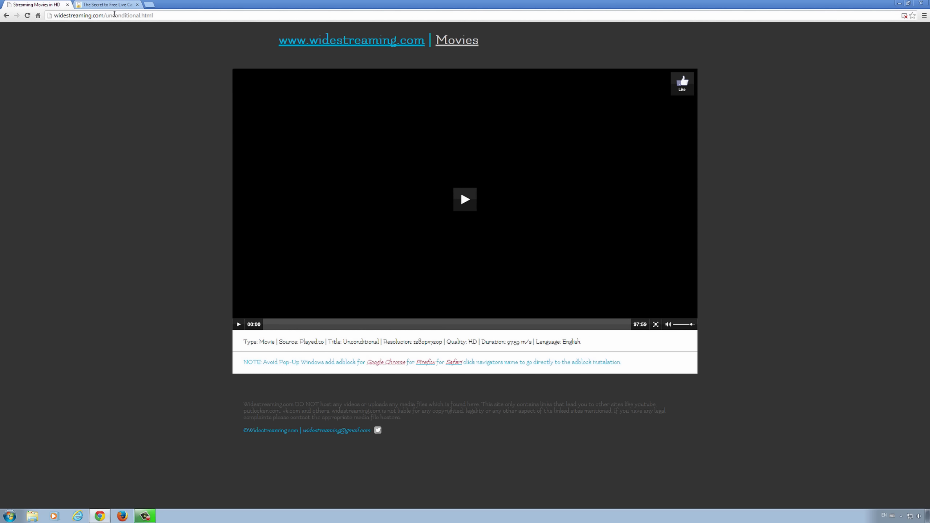
pyautogui.click(115, 8)
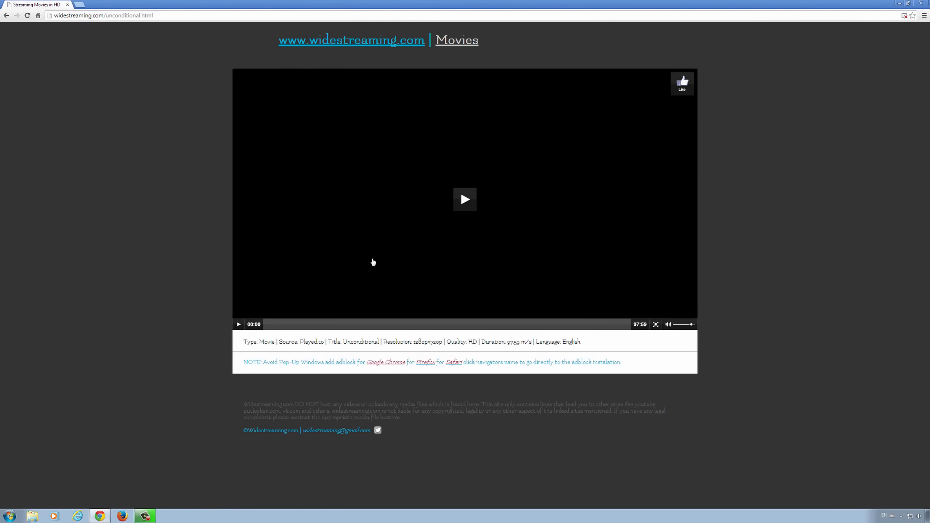
pyautogui.click(137, 5)
pyautogui.click(305, 41)
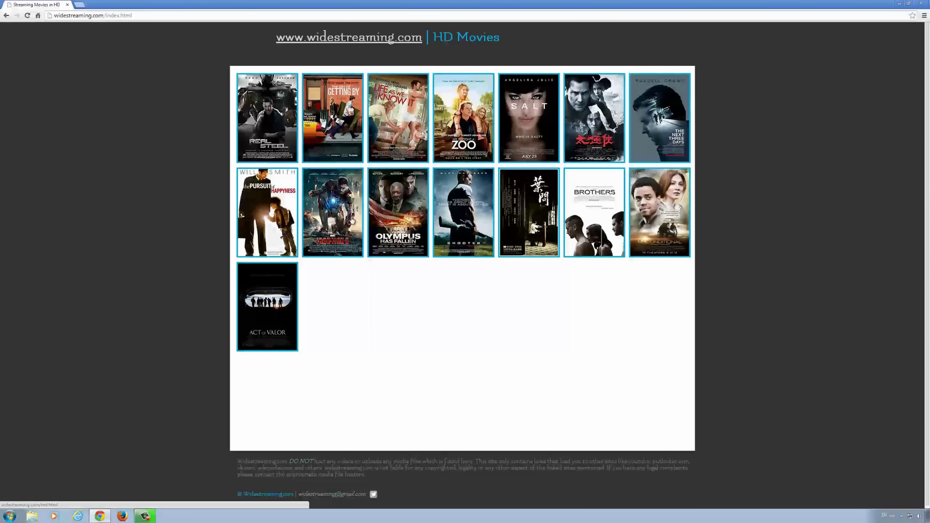
pyautogui.click(332, 221)
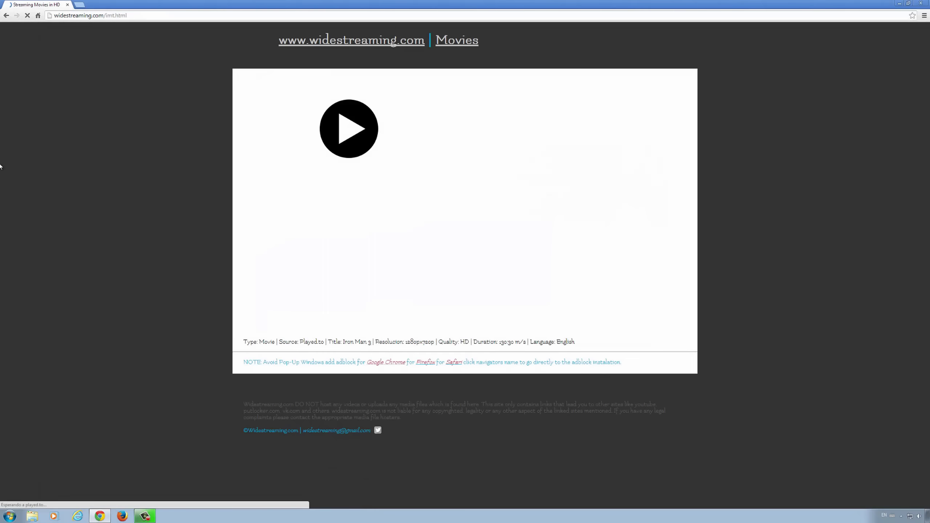
pyautogui.click(409, 79)
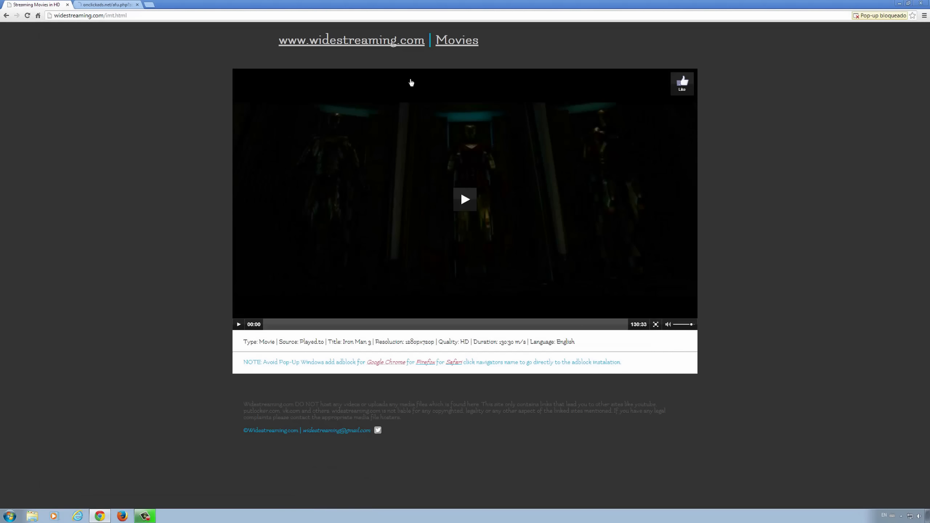
pyautogui.click(94, 5)
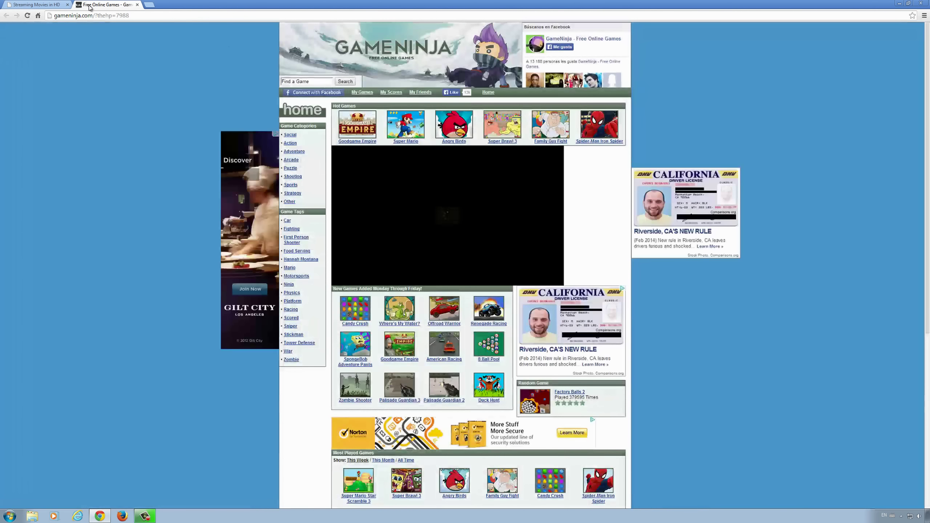
pyautogui.click(137, 5)
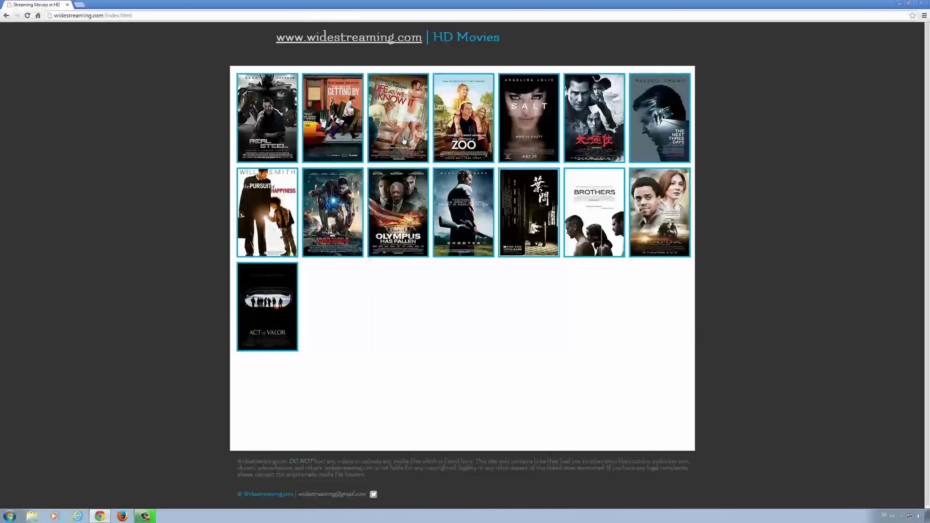
# Open the Salt movie page and follow its adblock note's 'Google Chrome' link to the AdBlock store page
pyautogui.click(475, 122)
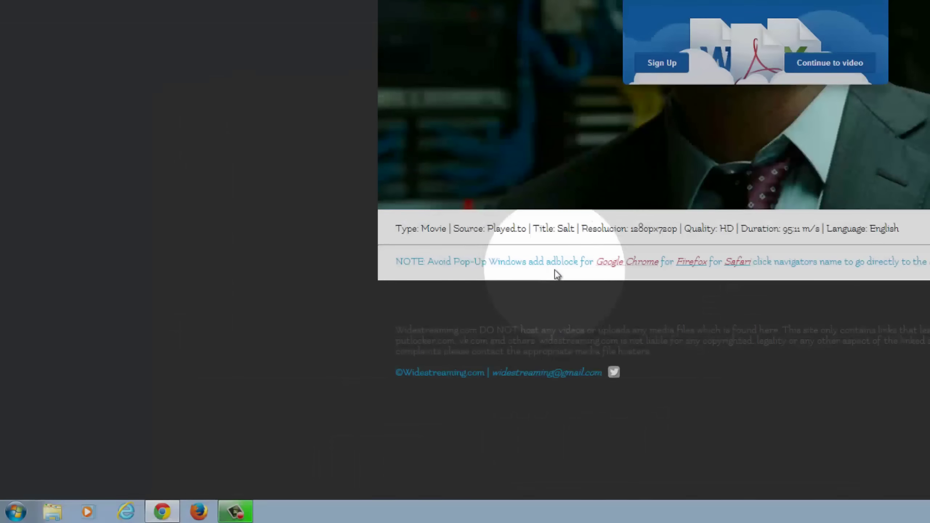
pyautogui.moveTo(546, 263); pyautogui.dragTo(575, 261)
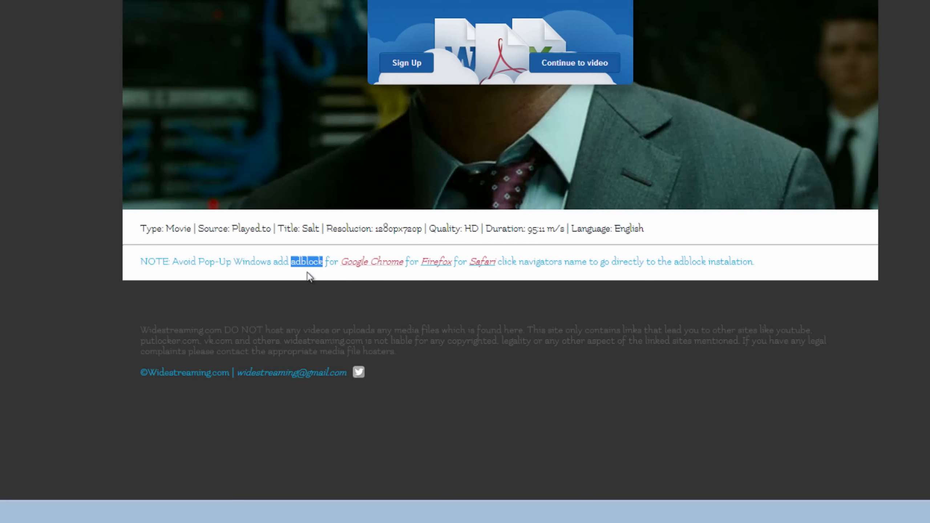
pyautogui.click(58, 253)
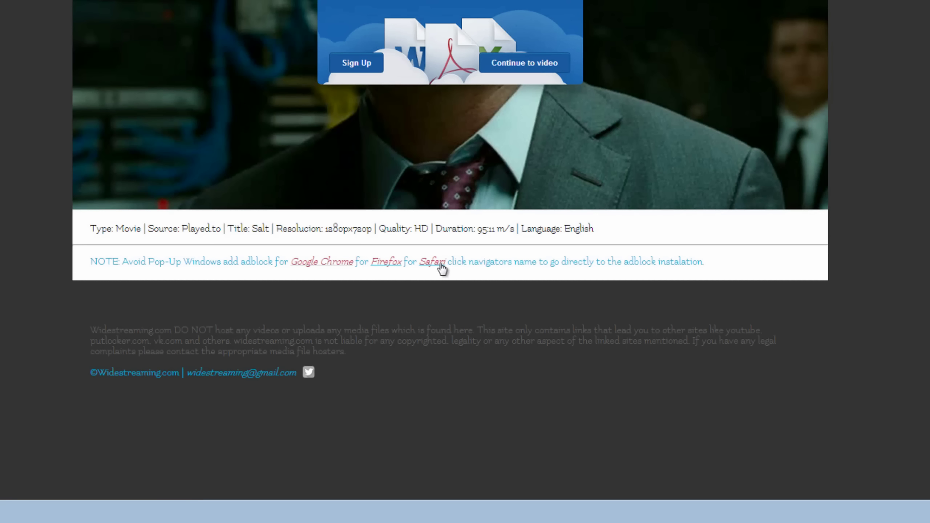
pyautogui.click(317, 268)
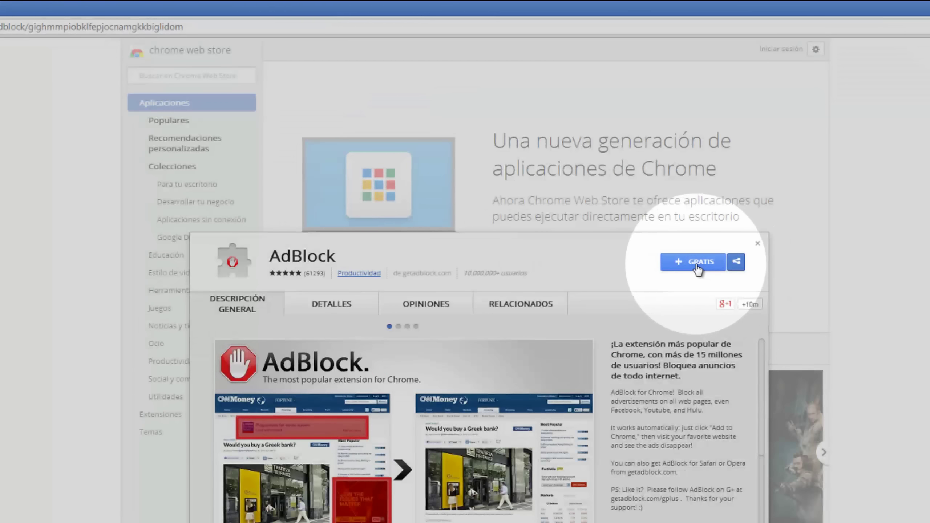
# Add the AdBlock extension to Chrome via GRATIS and Añadir, then close the thank-you tab
pyautogui.click(698, 266)
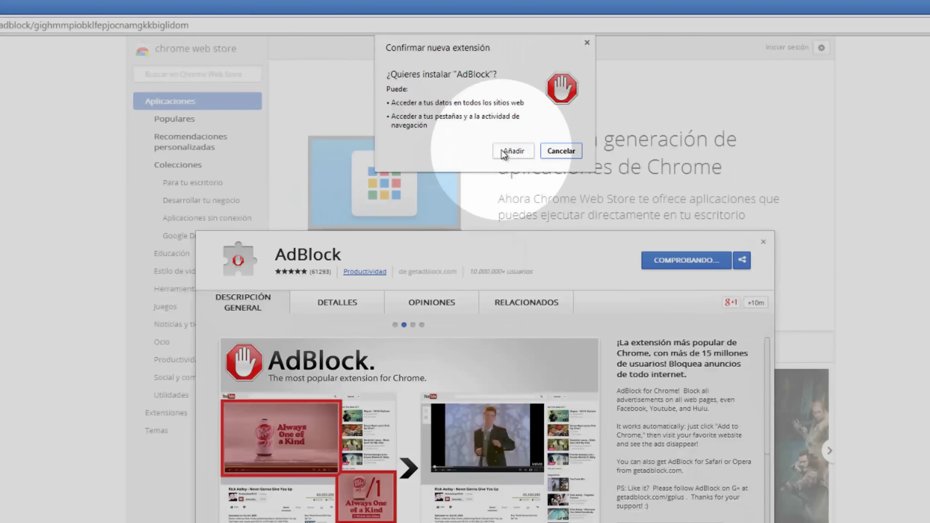
pyautogui.click(507, 151)
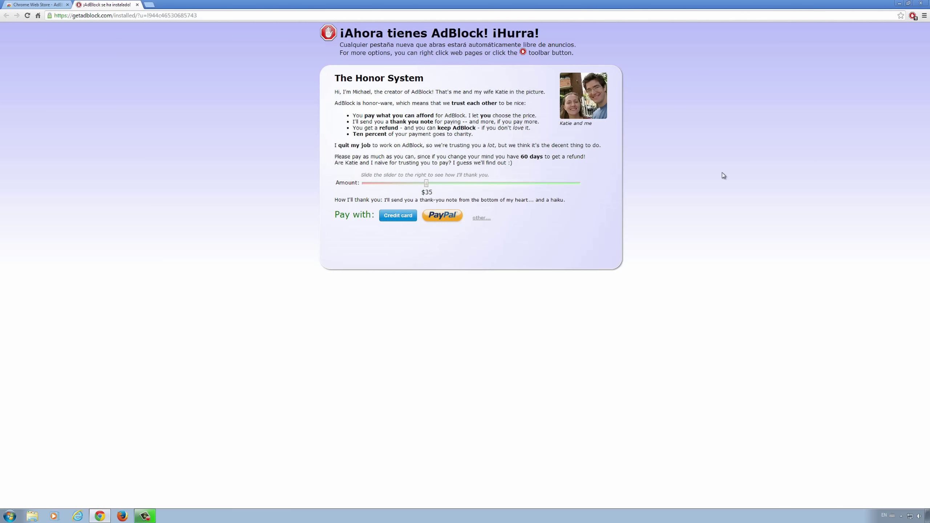
pyautogui.click(137, 5)
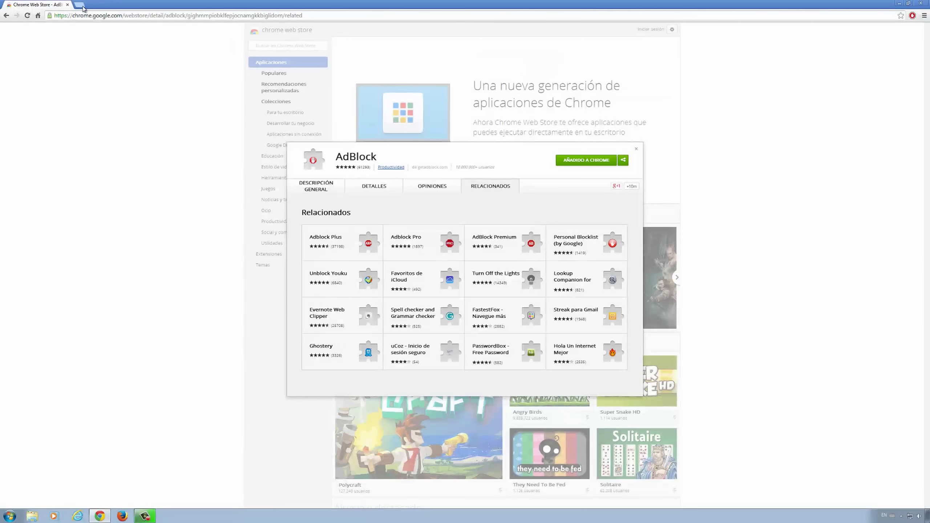
pyautogui.click(80, 5)
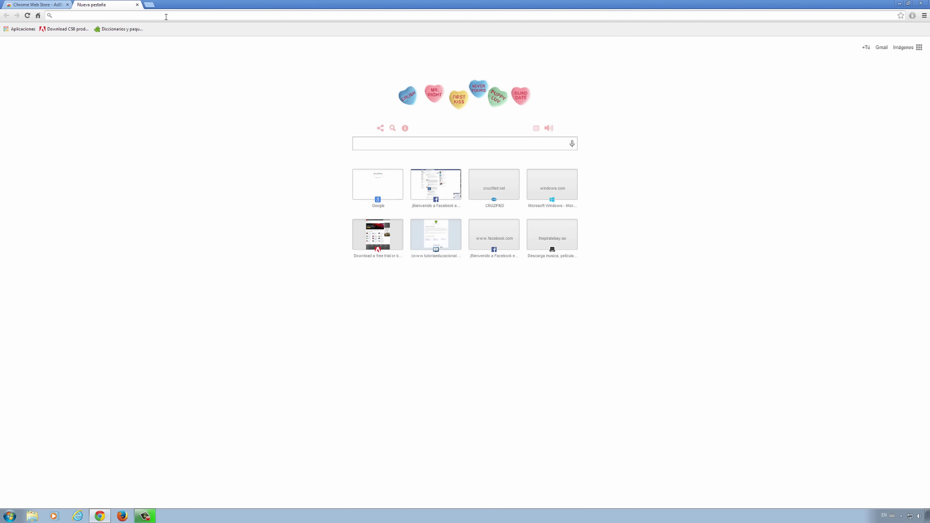
pyautogui.write('widestreaming.com')
pyautogui.press('Return')
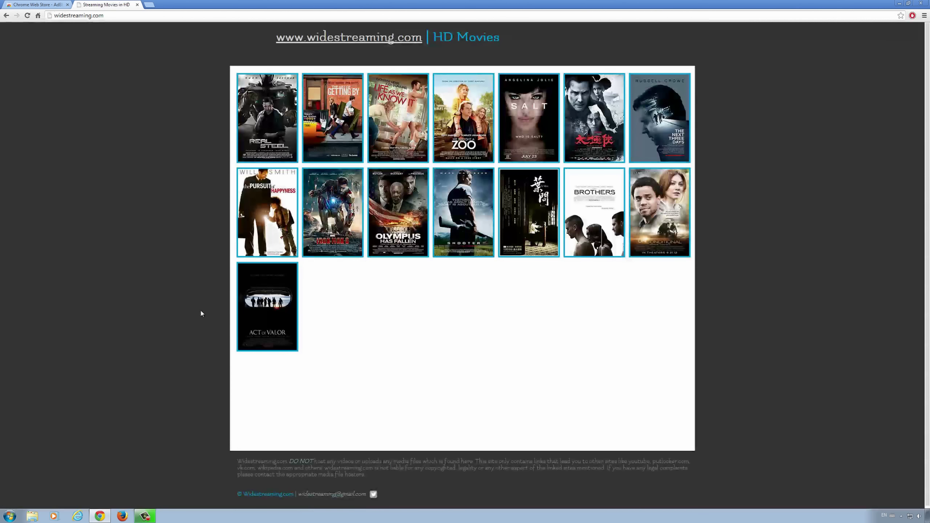
pyautogui.click(334, 217)
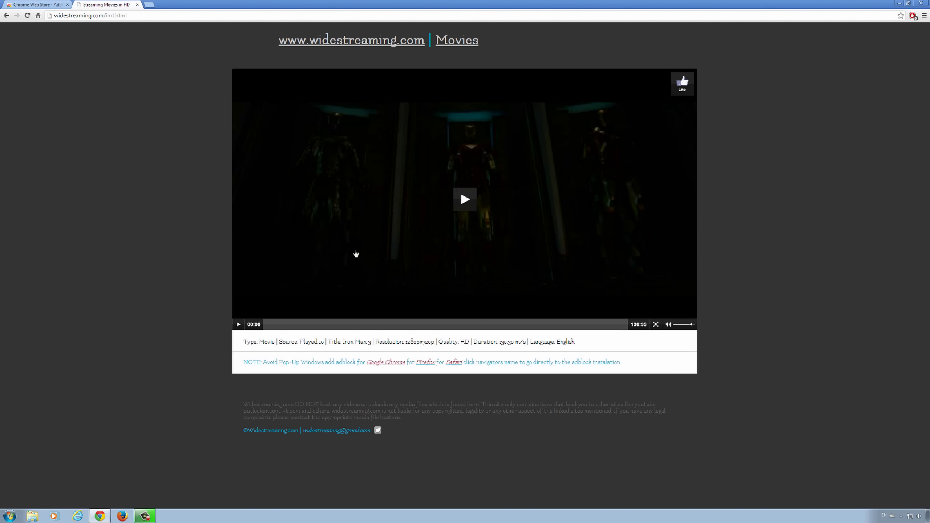
pyautogui.click(238, 324)
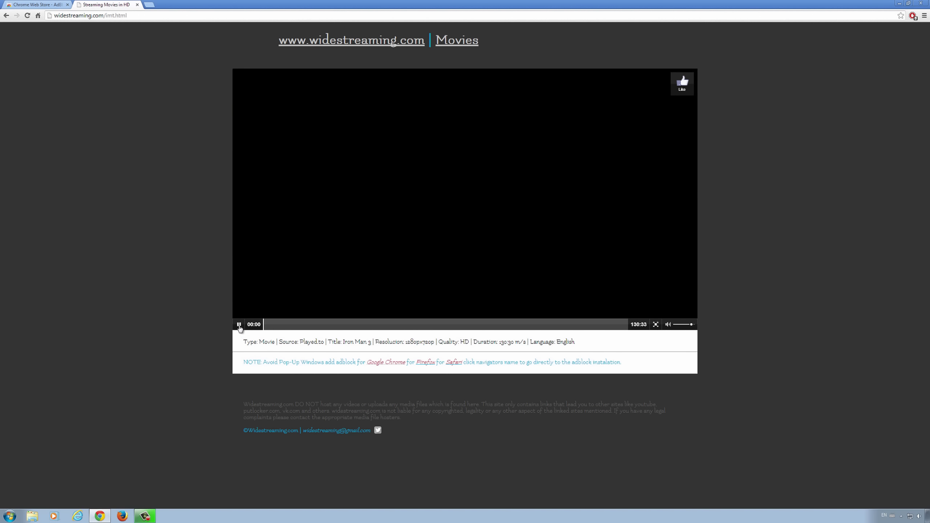
pyautogui.click(239, 324)
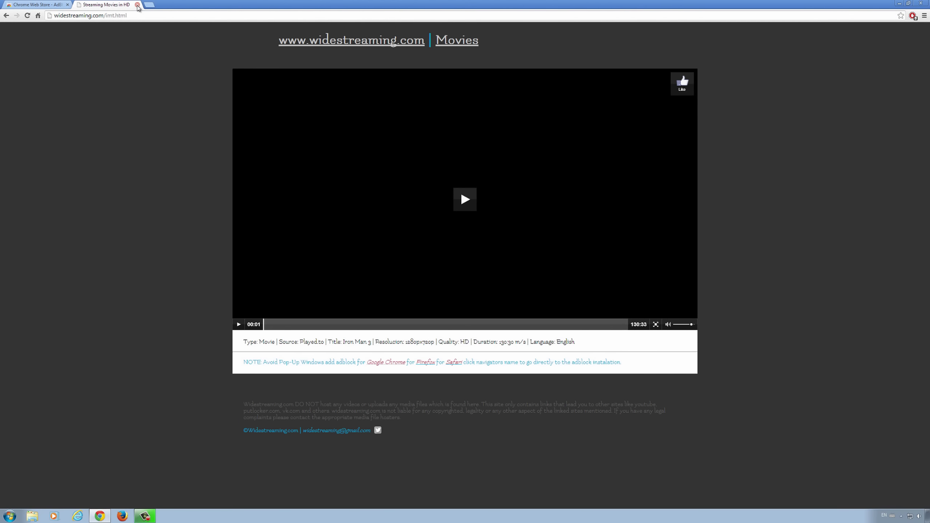
pyautogui.click(137, 5)
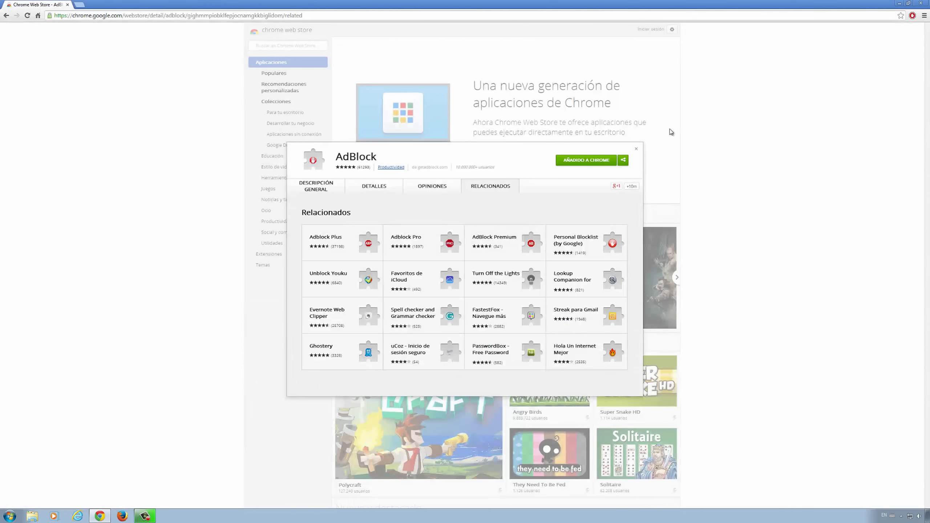
# Dismiss the AdBlock dialog, go to facebook.com, and open the account's own profile timeline
pyautogui.click(635, 149)
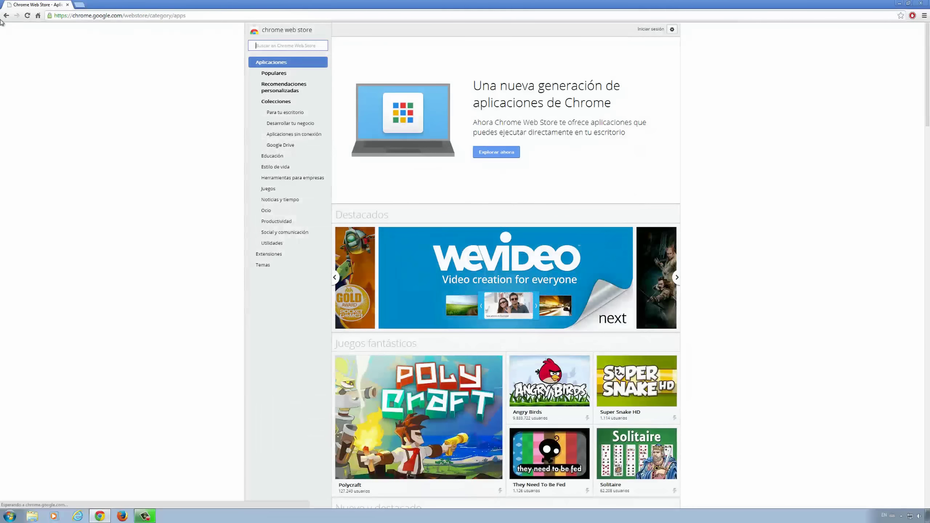
pyautogui.click(86, 15)
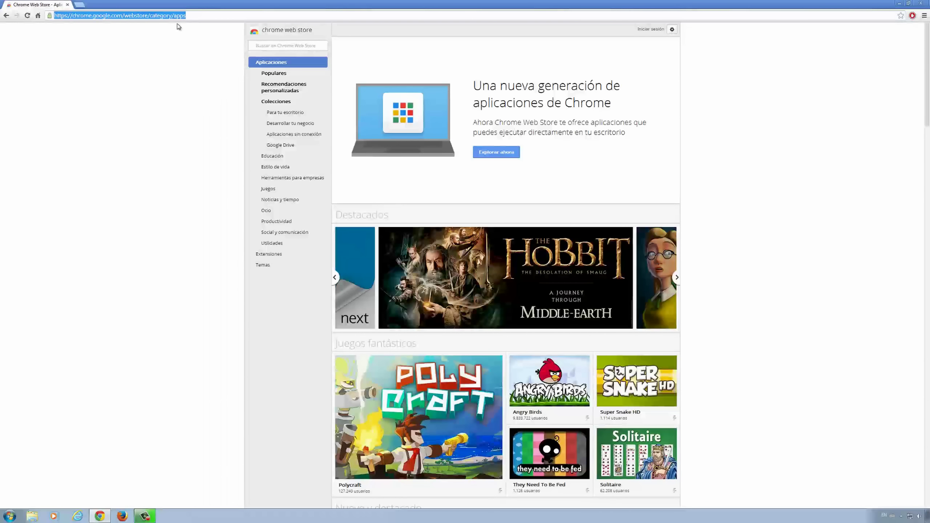
pyautogui.write('facebook.com')
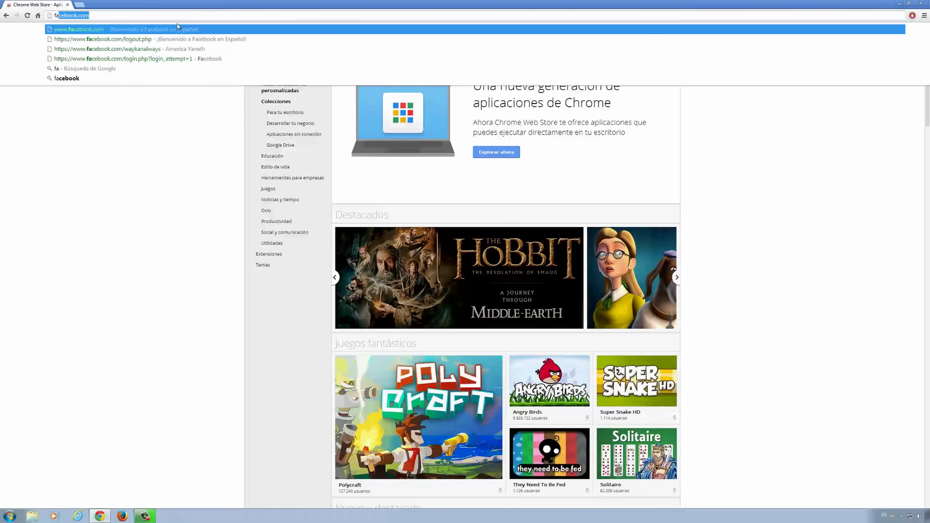
pyautogui.press('Return')
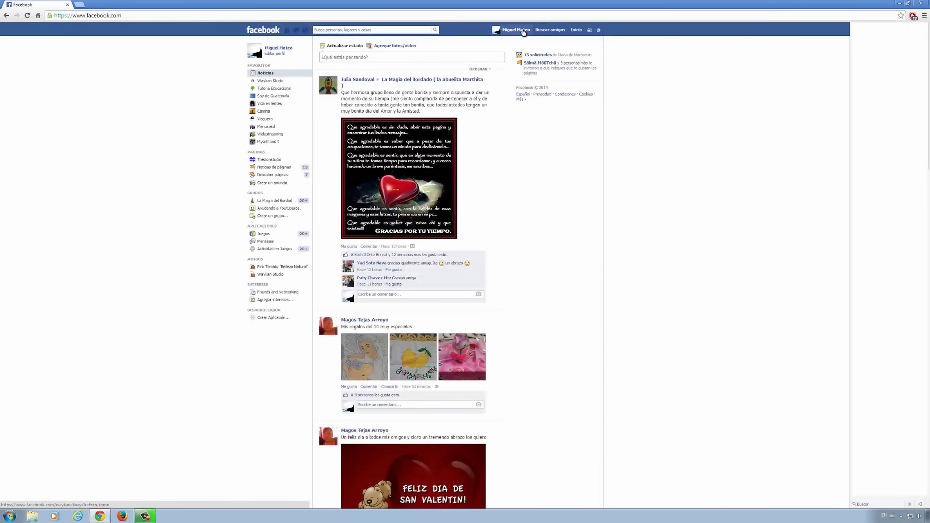
pyautogui.click(524, 30)
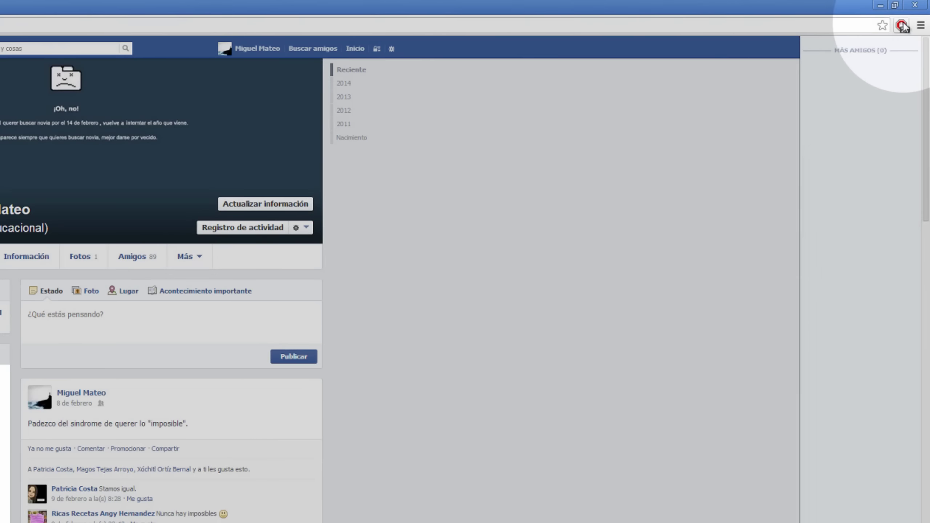
pyautogui.click(914, 15)
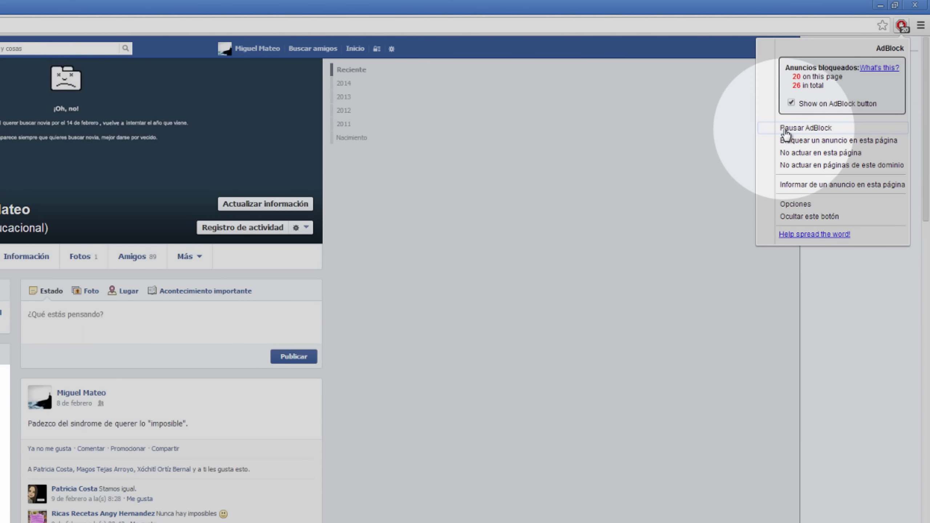
pyautogui.click(820, 129)
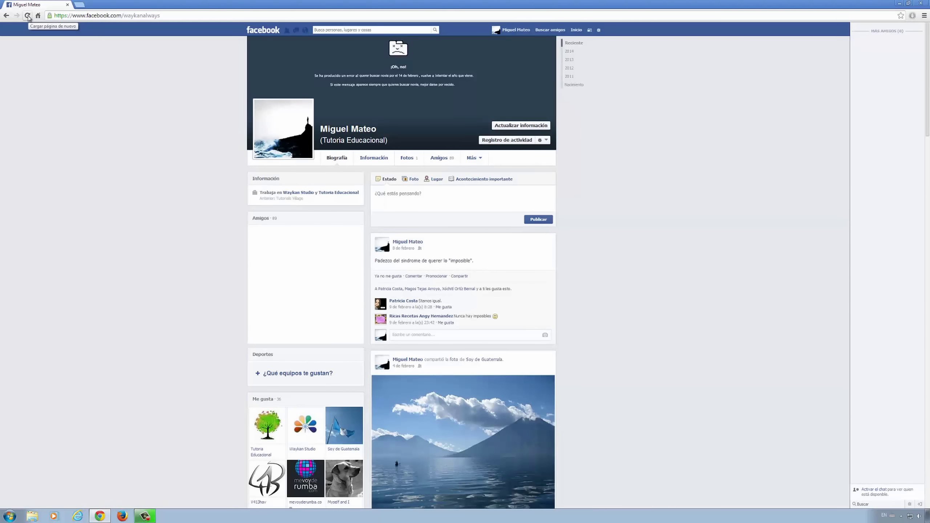
pyautogui.click(27, 15)
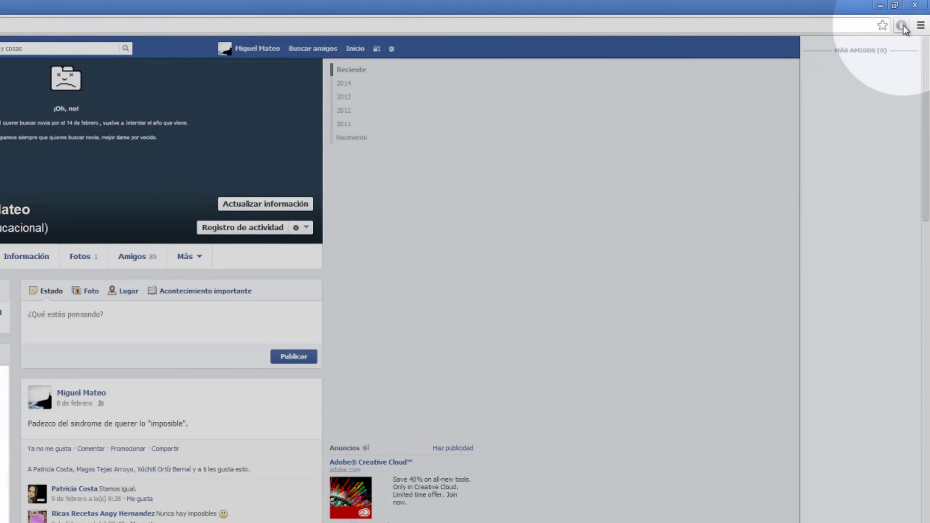
pyautogui.click(913, 16)
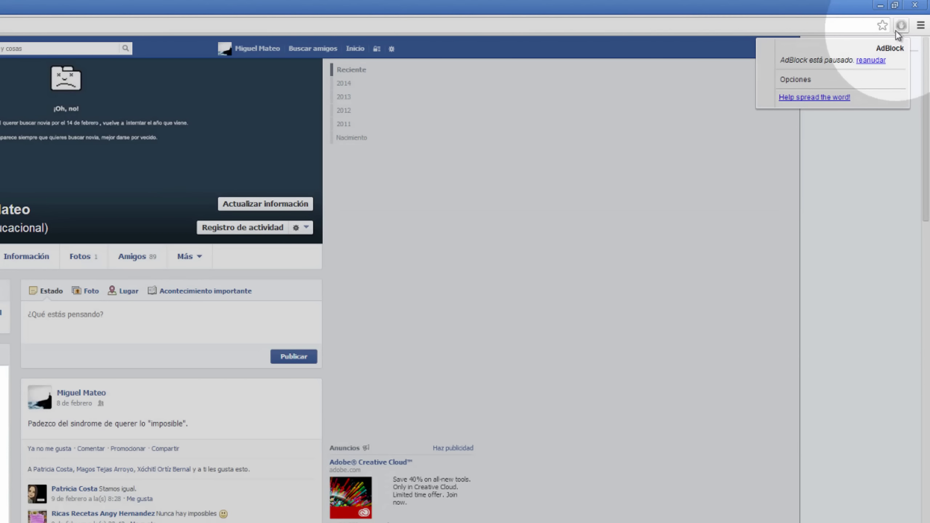
pyautogui.click(866, 61)
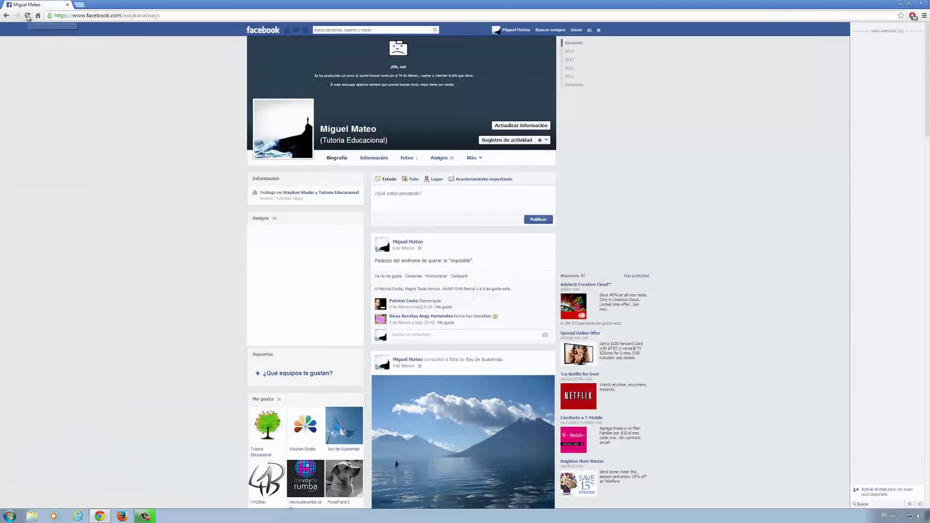
pyautogui.click(28, 16)
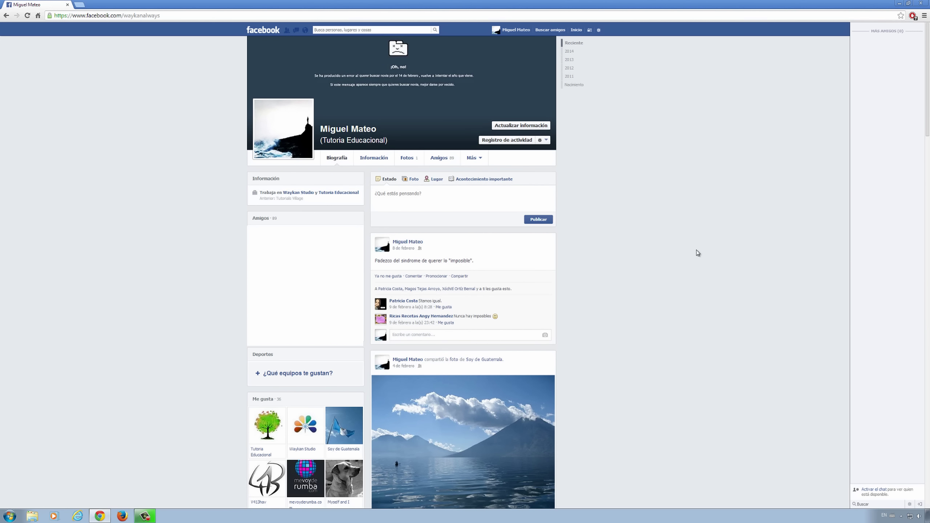
# Minimize Chrome with Windows+D to reveal the desktop
pyautogui.press('super+d')
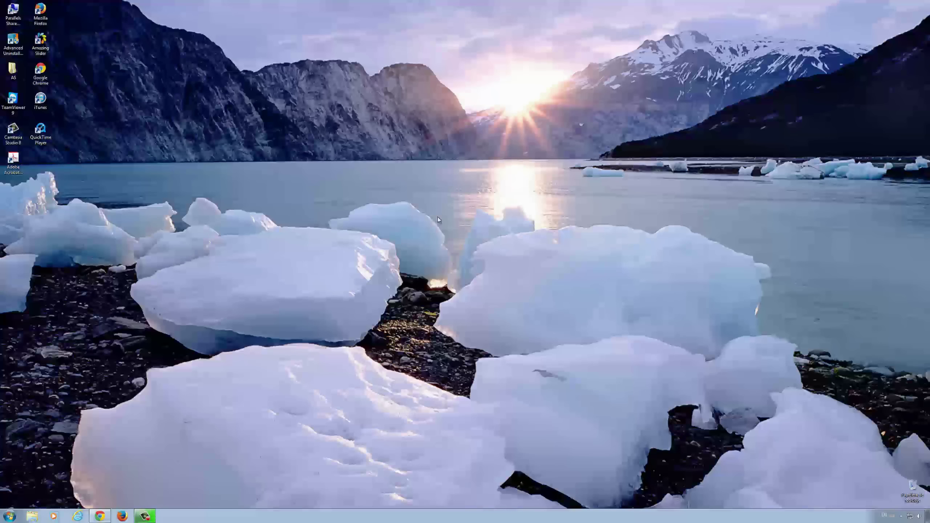